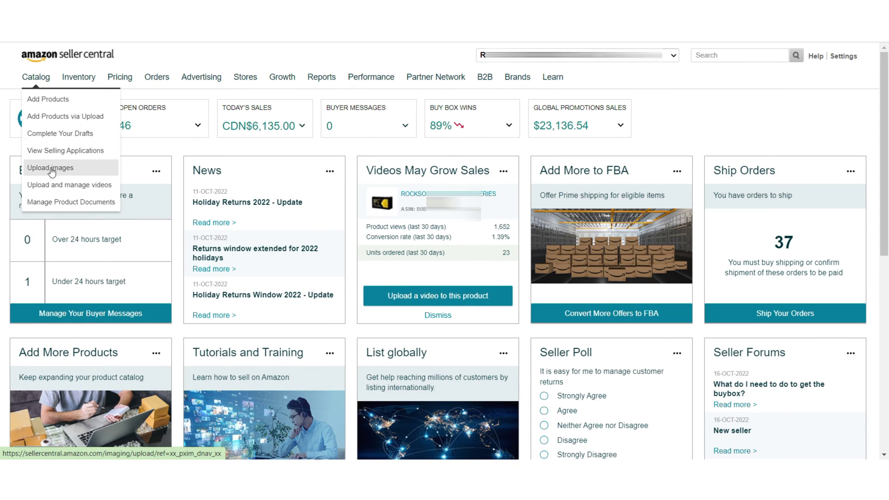
# Step: Go to Catalog > Upload images to reach the bulk image upload page
pyautogui.click(50, 169)
pyautogui.moveTo(119, 77)
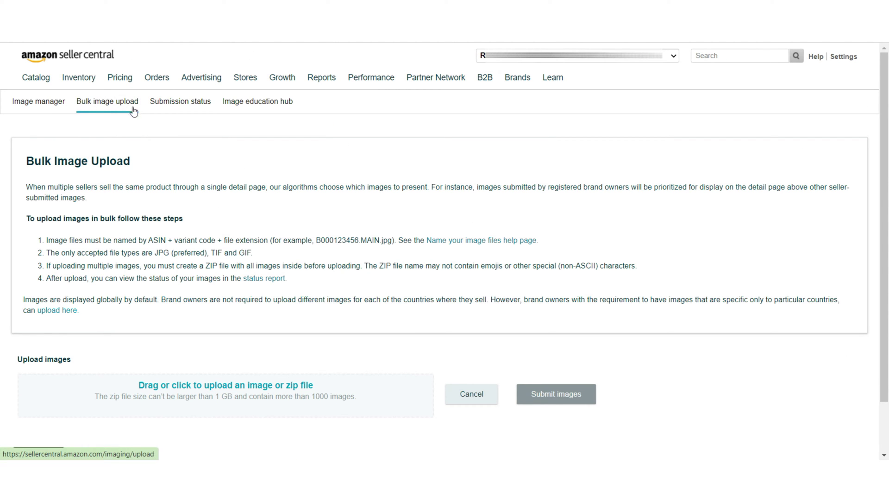
pyautogui.scroll(-1, 24, 169)
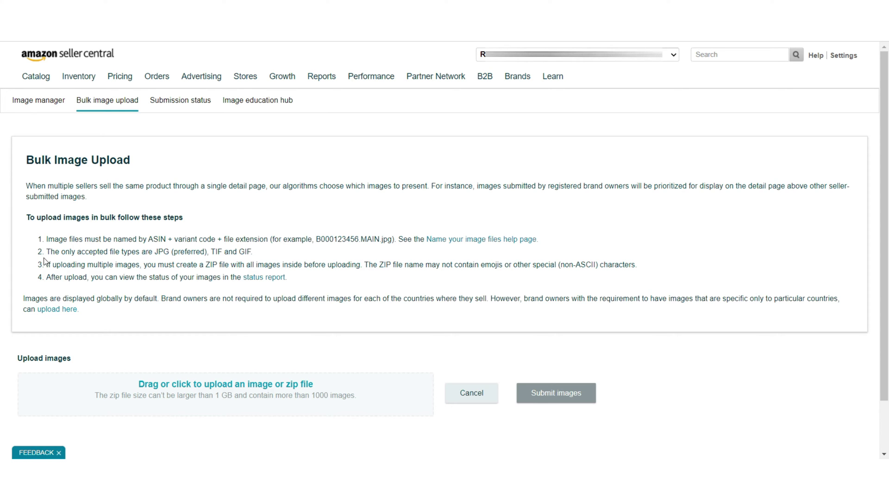
pyautogui.scroll(-1, 44, 262)
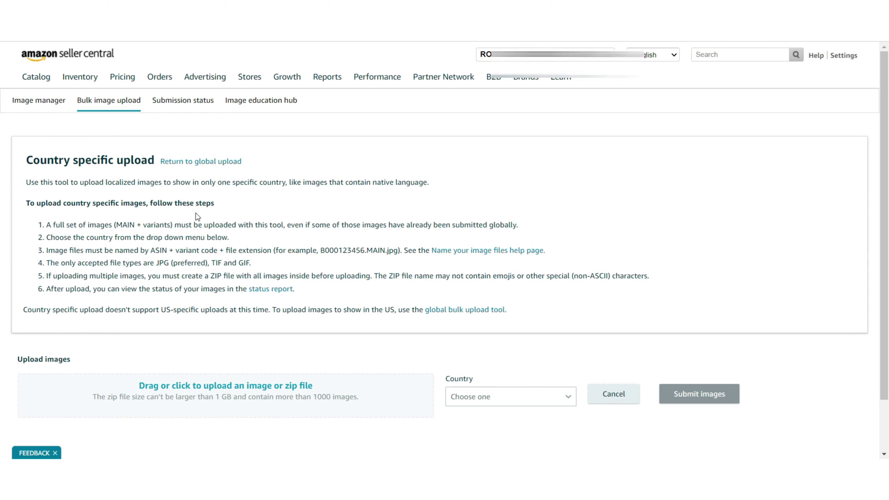
pyautogui.scroll(-2, 201, 249)
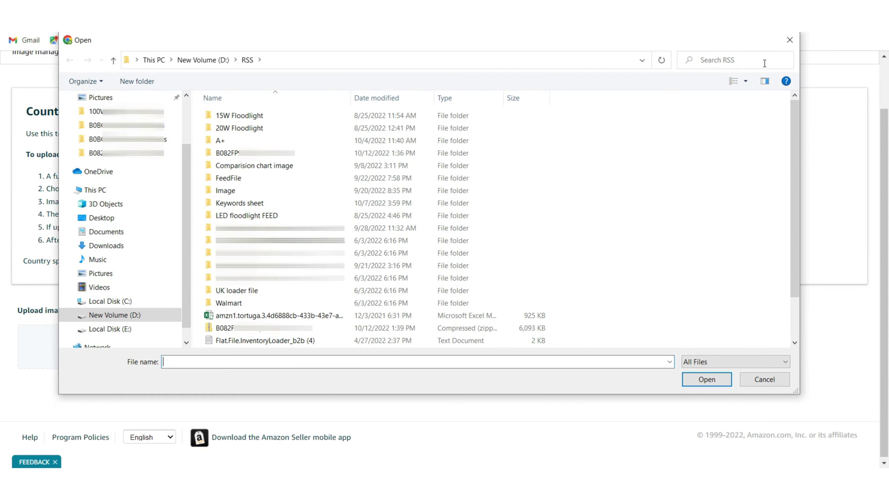
pyautogui.click(765, 380)
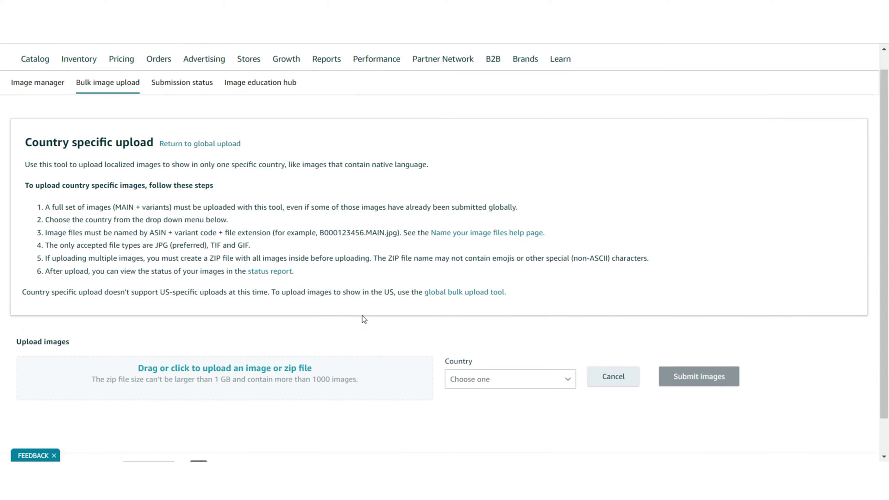
pyautogui.scroll(2, 362, 317)
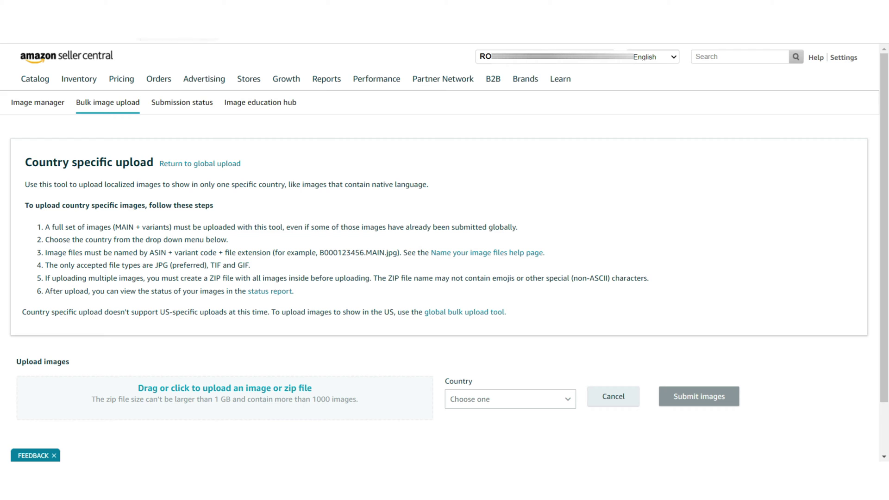
pyautogui.scroll(-2, 401, 263)
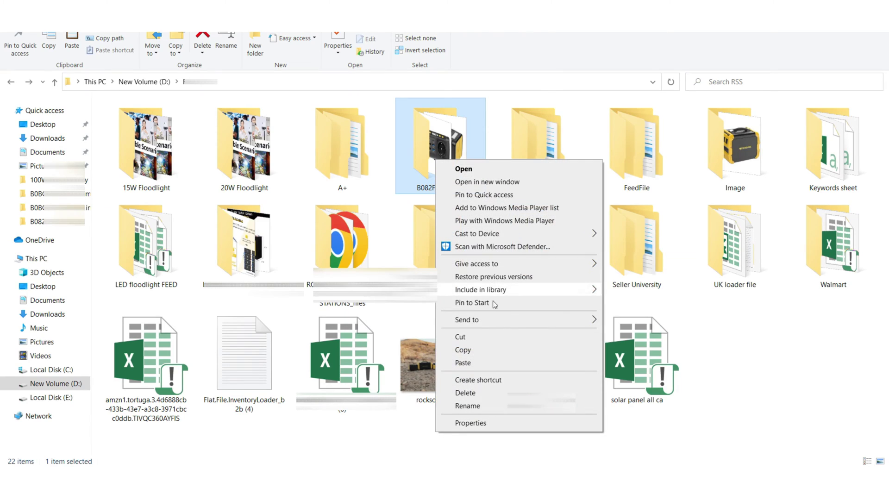
pyautogui.moveTo(486, 319)
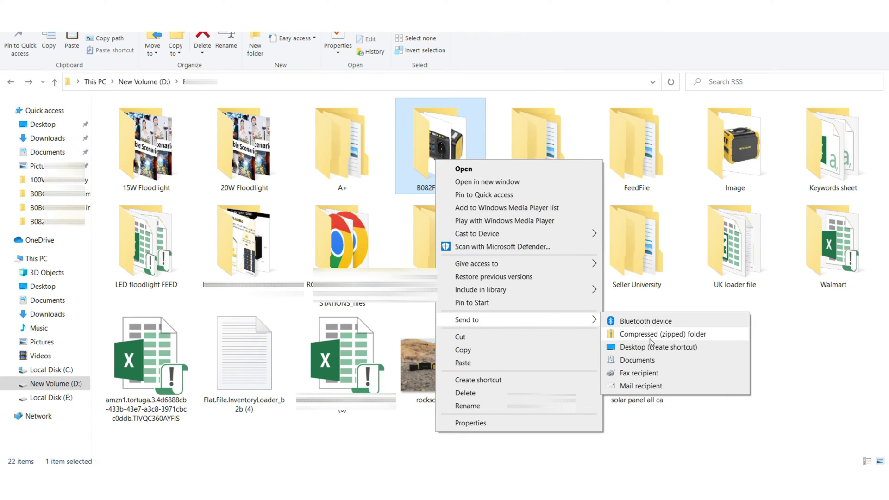
# Step: Compress the product image folder into Images.zip and return to the Amazon upload page
pyautogui.click(652, 336)
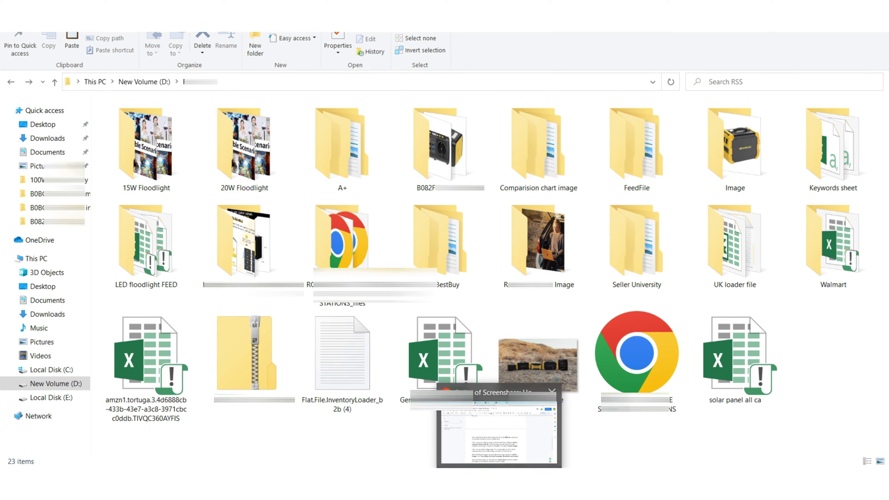
pyautogui.click(532, 438)
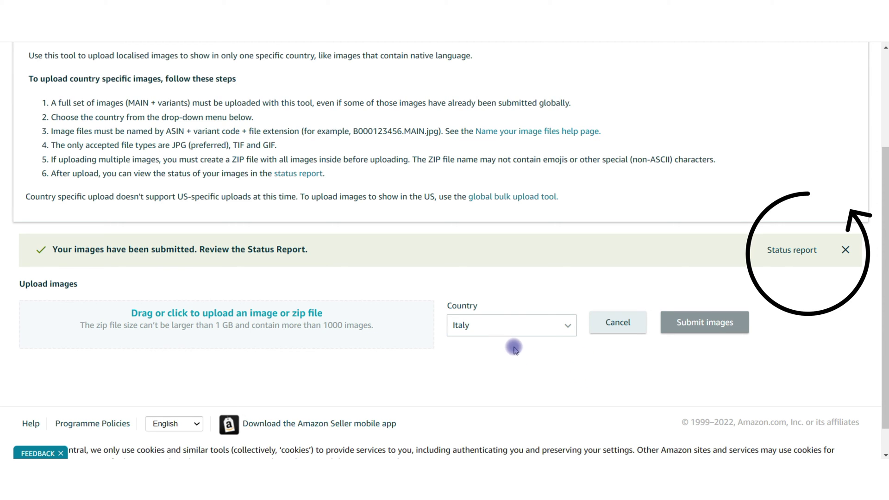
# Step: Open the status report and select the first SUCCESS - APPROVED row's ASIN
pyautogui.click(792, 251)
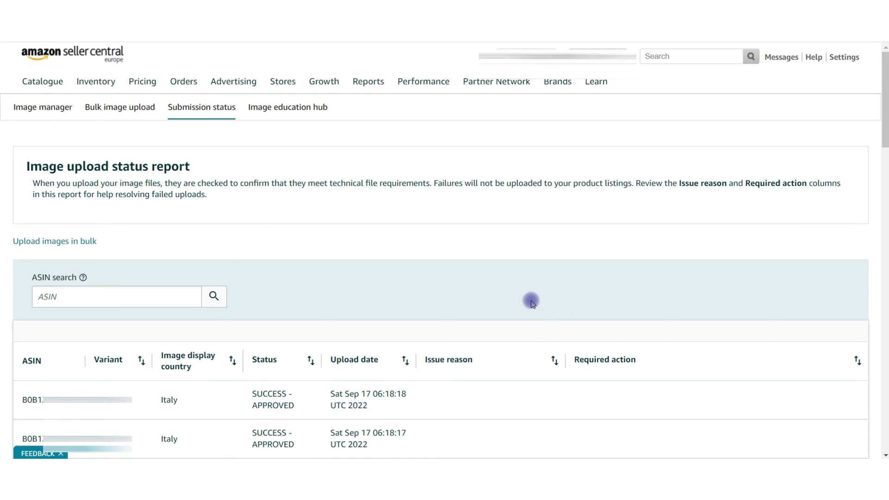
pyautogui.scroll(-2, 532, 301)
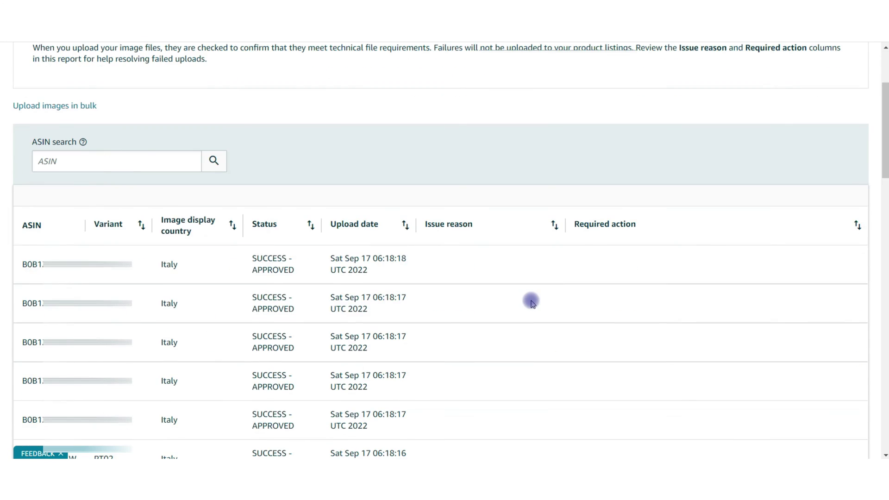
pyautogui.doubleClick(19, 268)
pyautogui.click(165, 267)
pyautogui.scroll(-4, 336, 260)
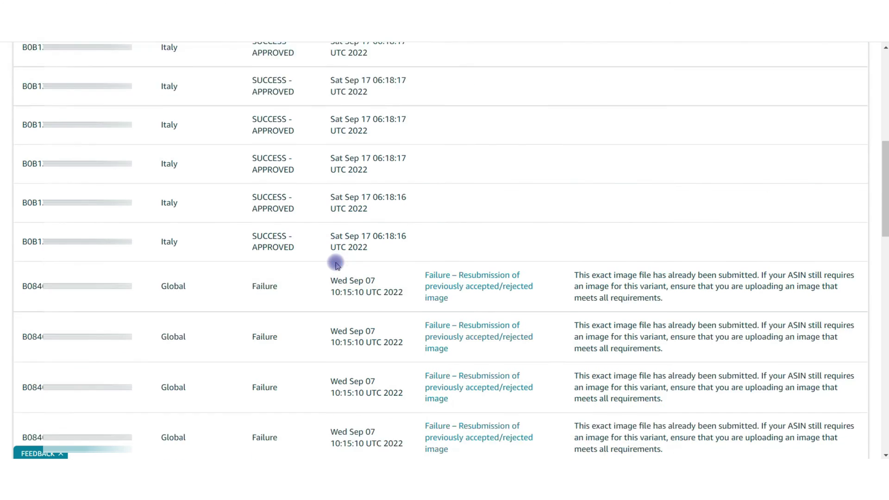
pyautogui.scroll(-2, 335, 265)
pyautogui.scroll(5, 335, 265)
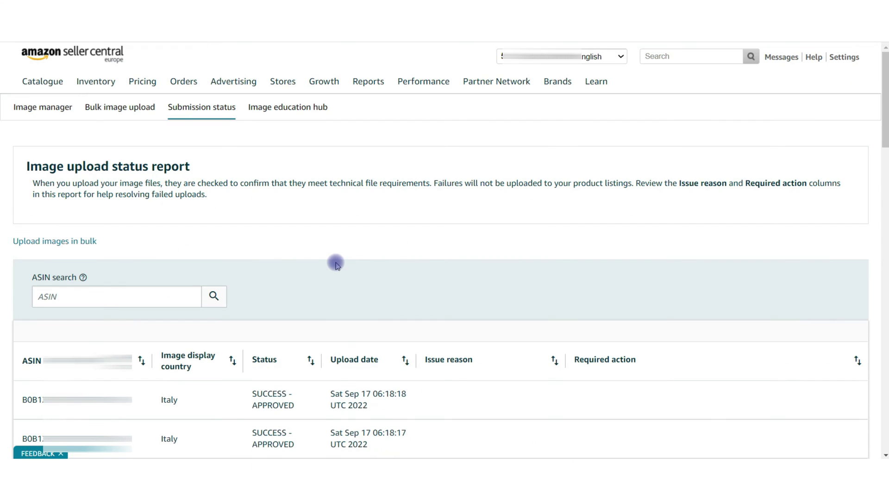